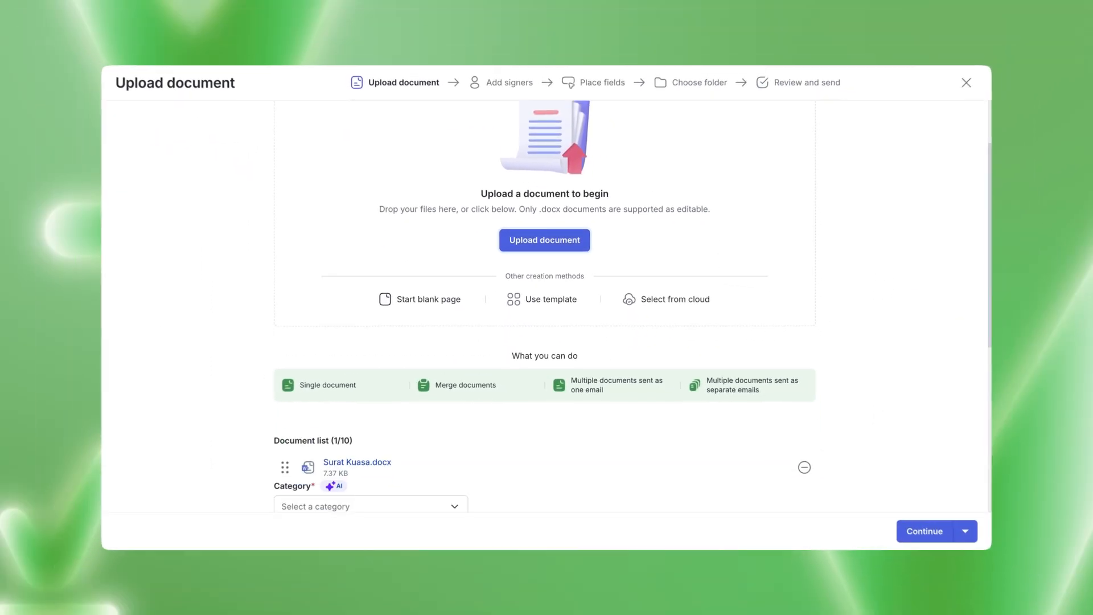
Set the category of Surat Kuasa.docx to the Surat Kuasa document type.
scroll(632, 312, down, 5)
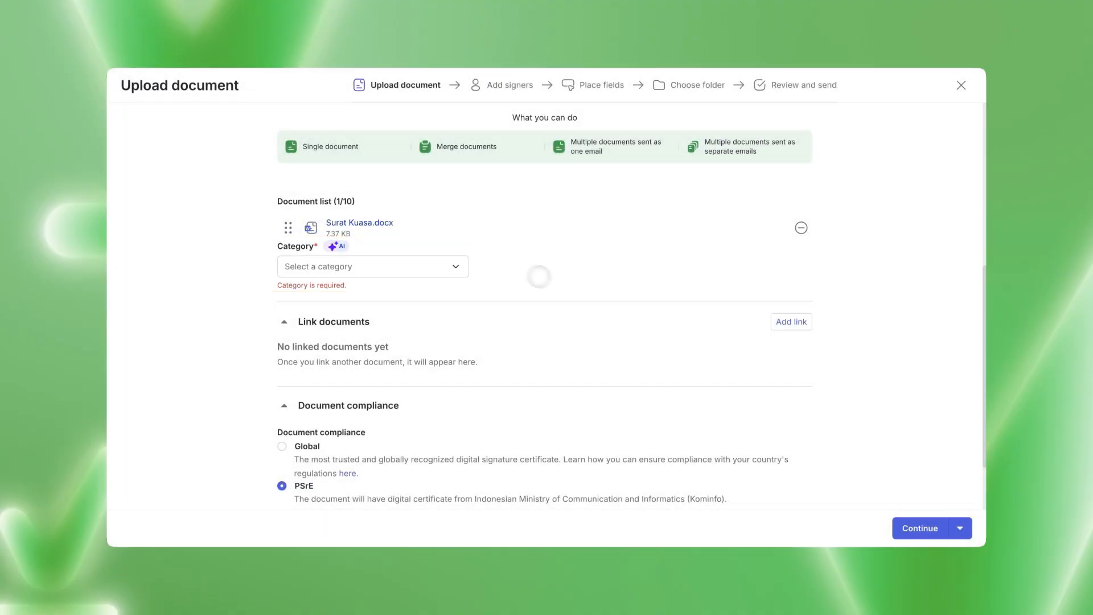
click(458, 267)
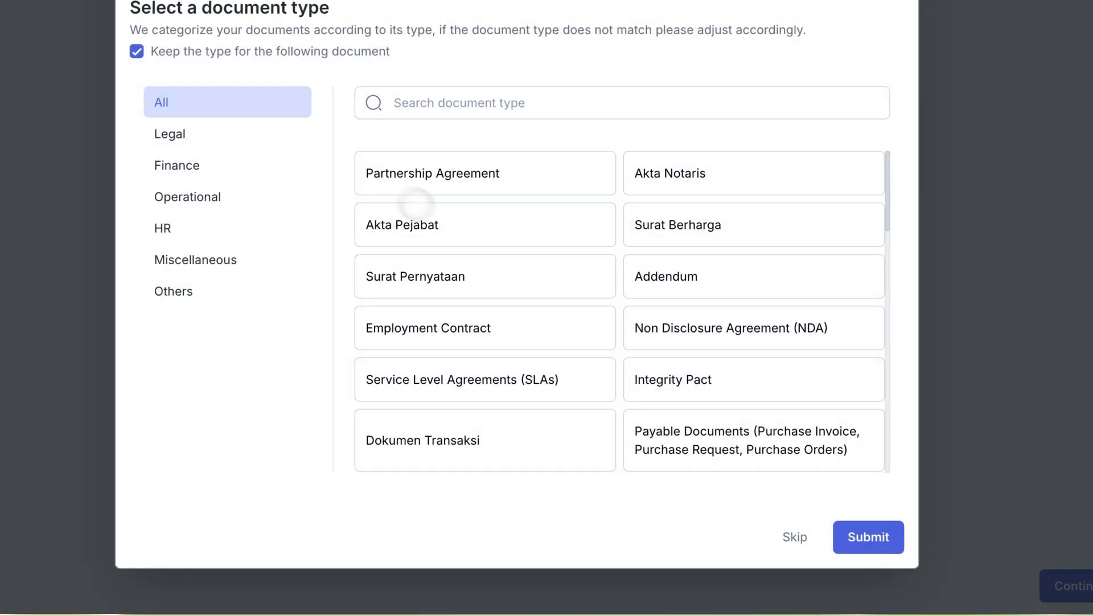
scroll(551, 398, down, 15)
click(553, 399)
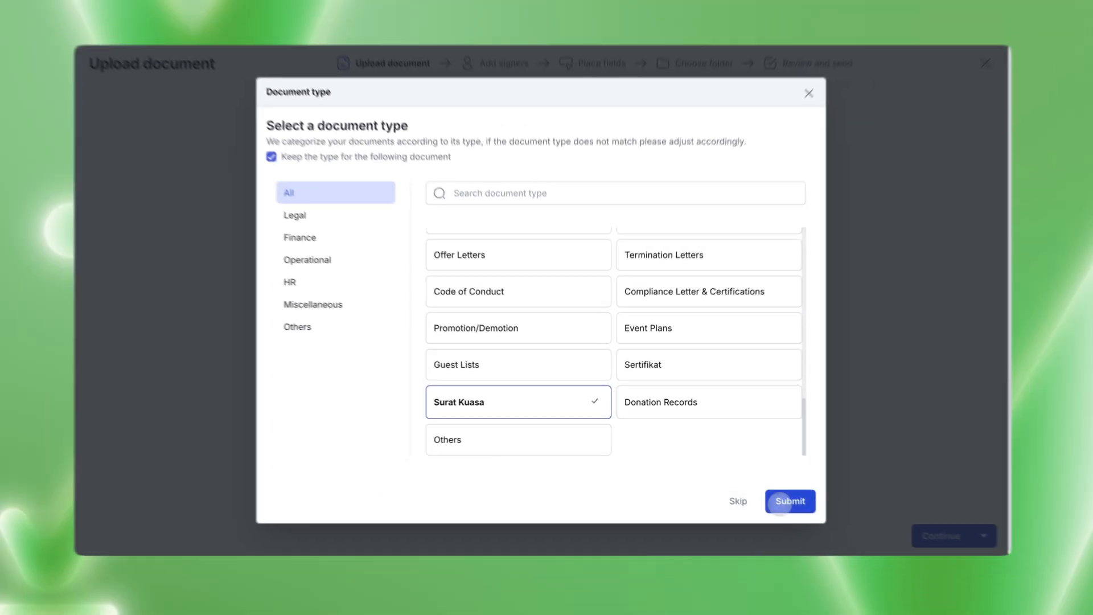
click(868, 537)
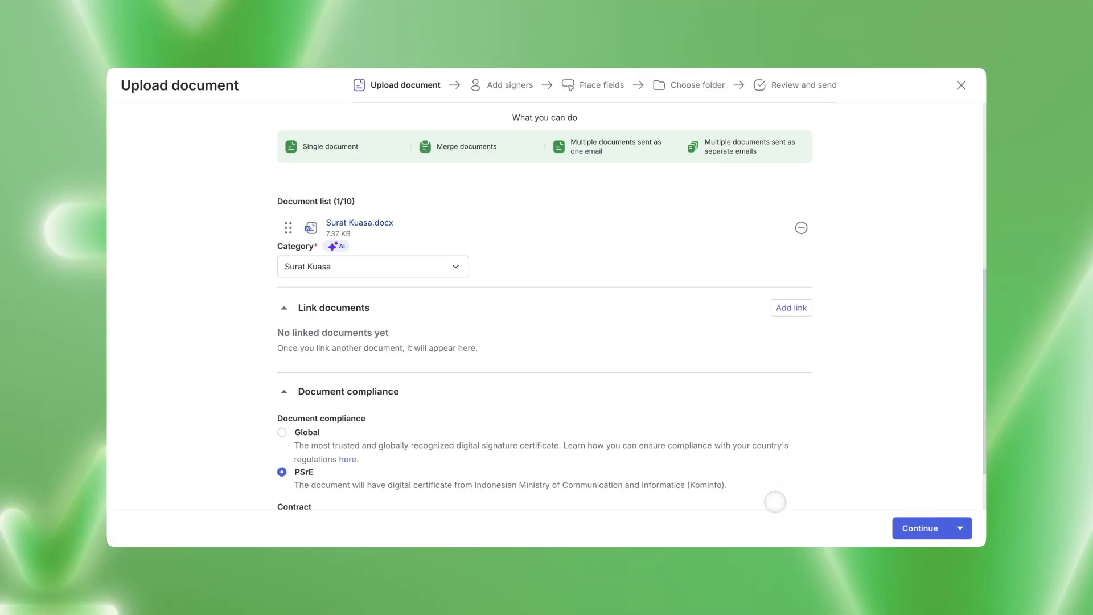
Check the alternative continue option for the uploaded document and proceed to the Add signers stage.
scroll(822, 412, down, 2)
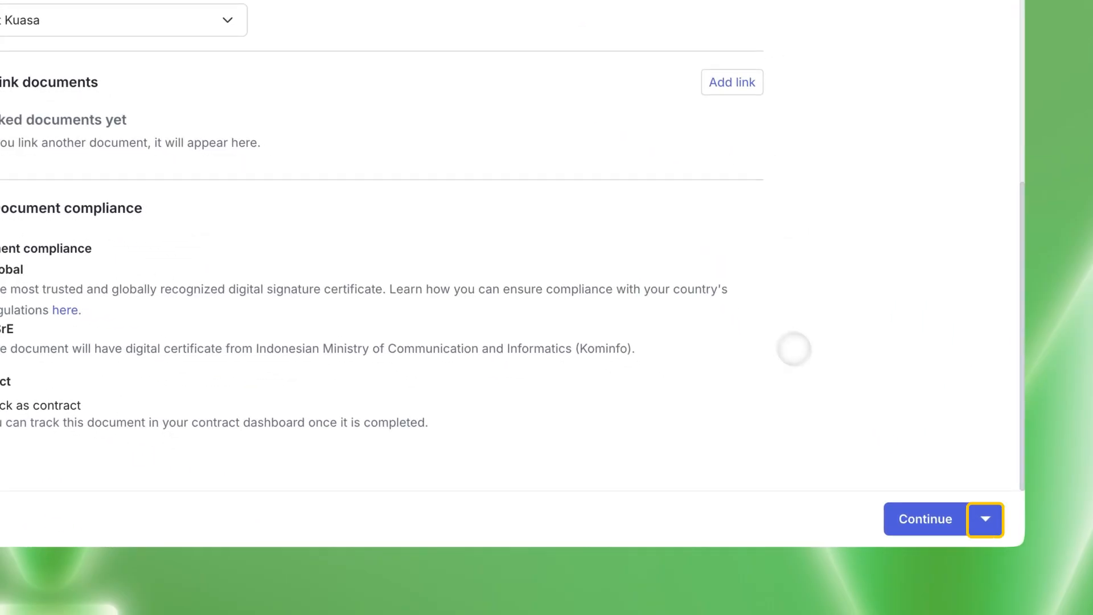
click(984, 519)
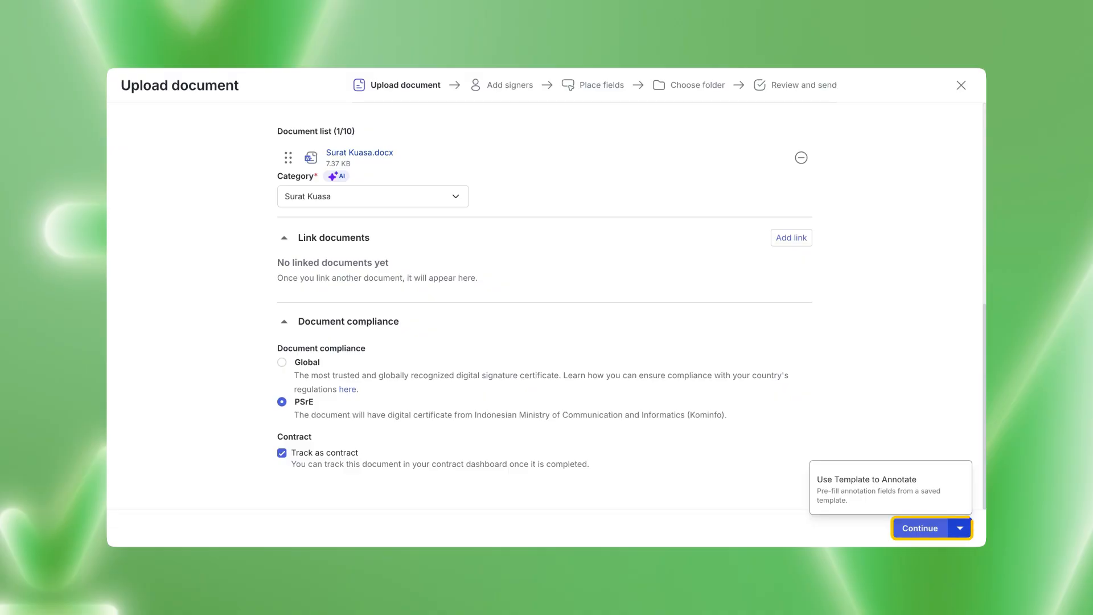
click(920, 529)
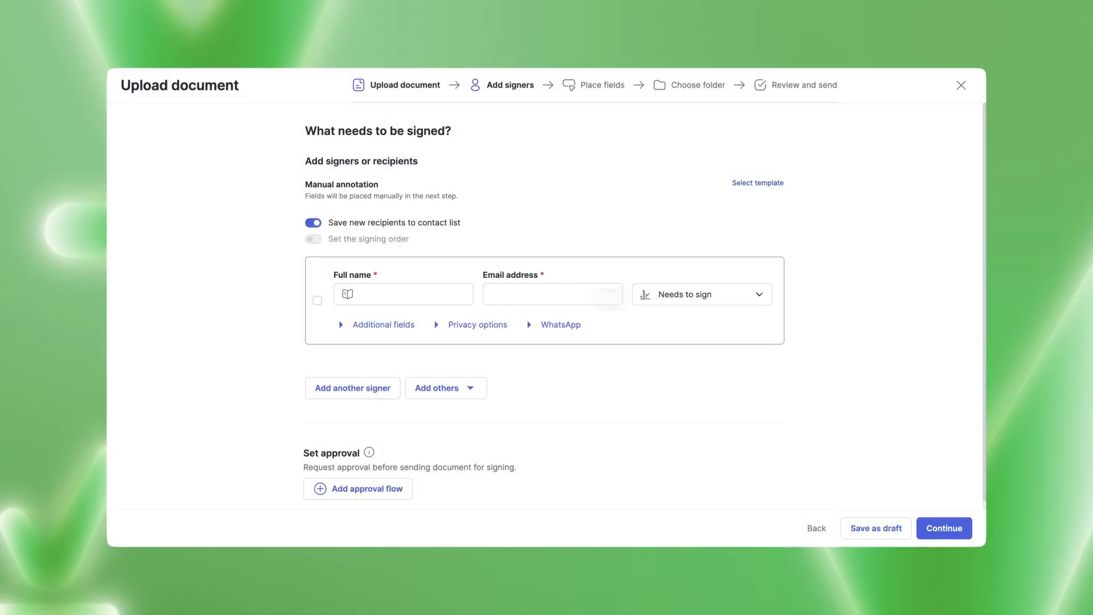
Add the first signer from the personal contacts and set the role to Needs to sign.
click(452, 297)
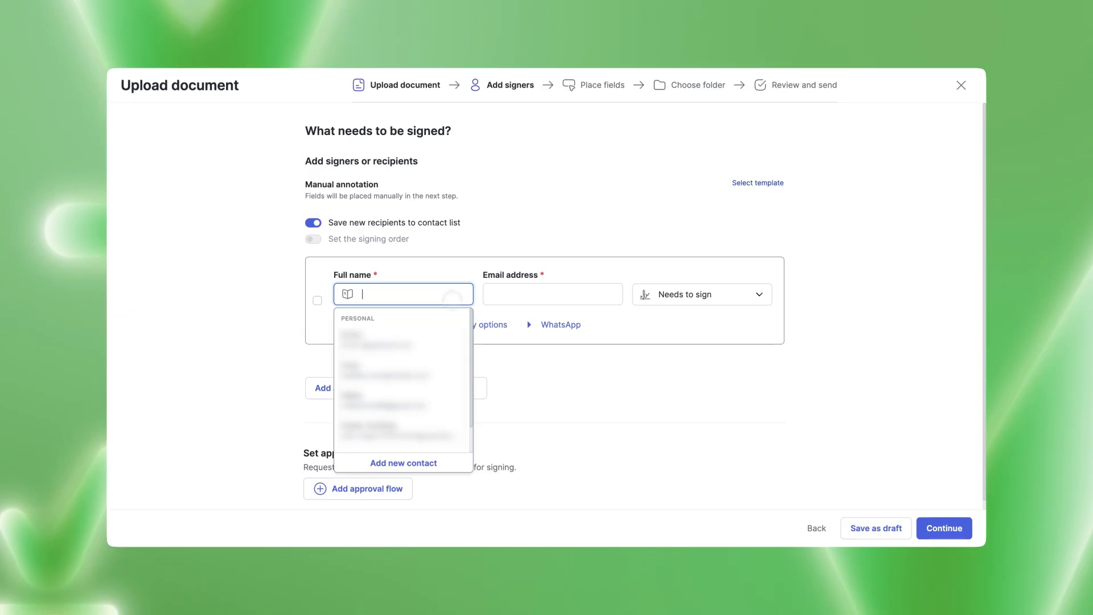
click(427, 342)
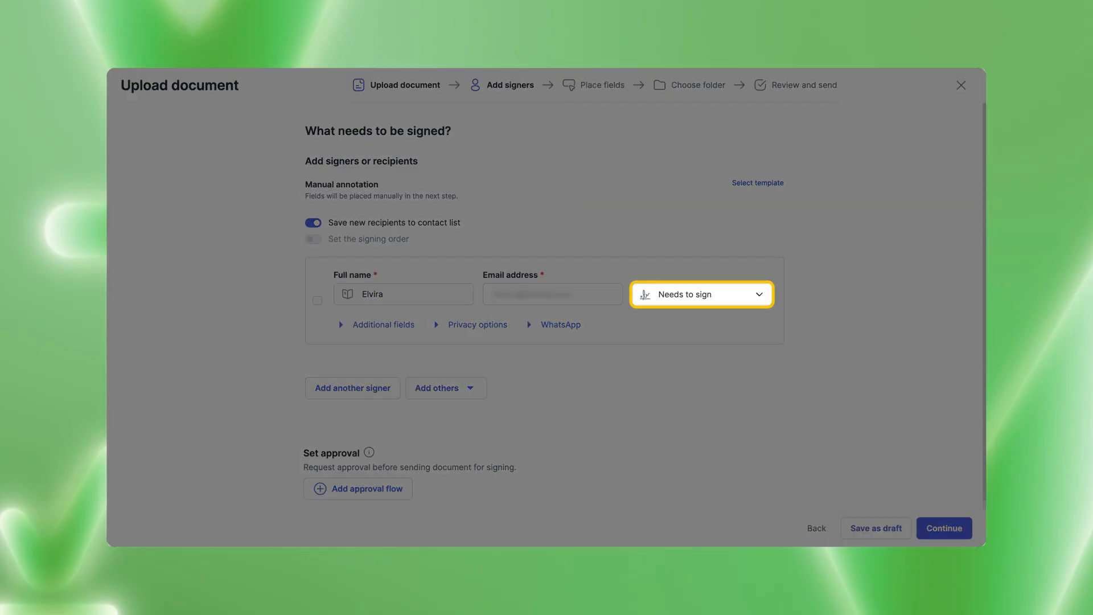
click(703, 295)
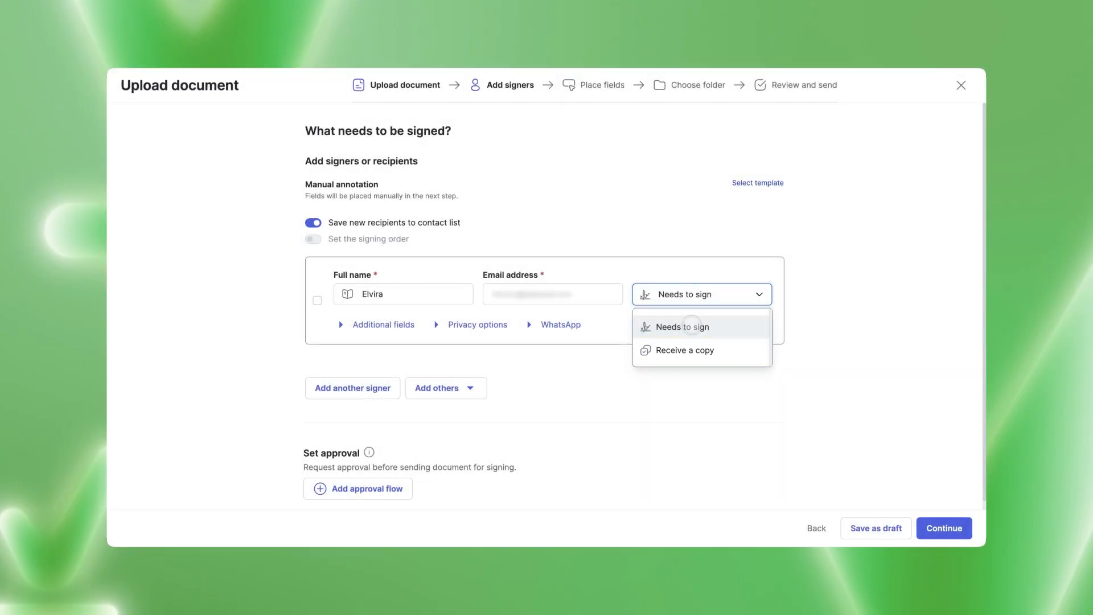
click(690, 325)
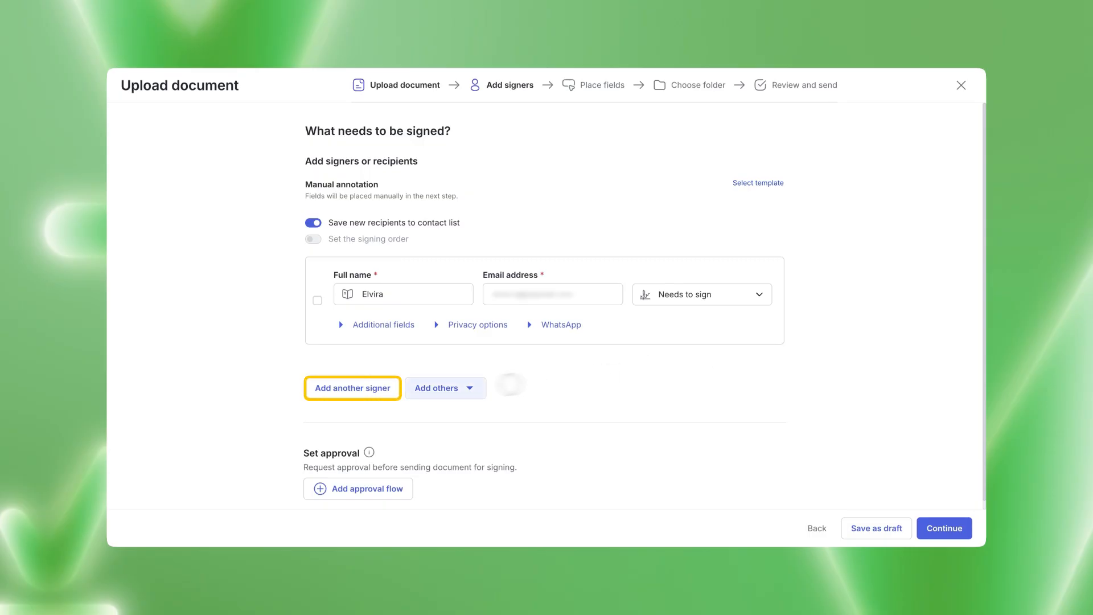
Add a second signer from the contacts and enable the signing order for both signers.
click(365, 387)
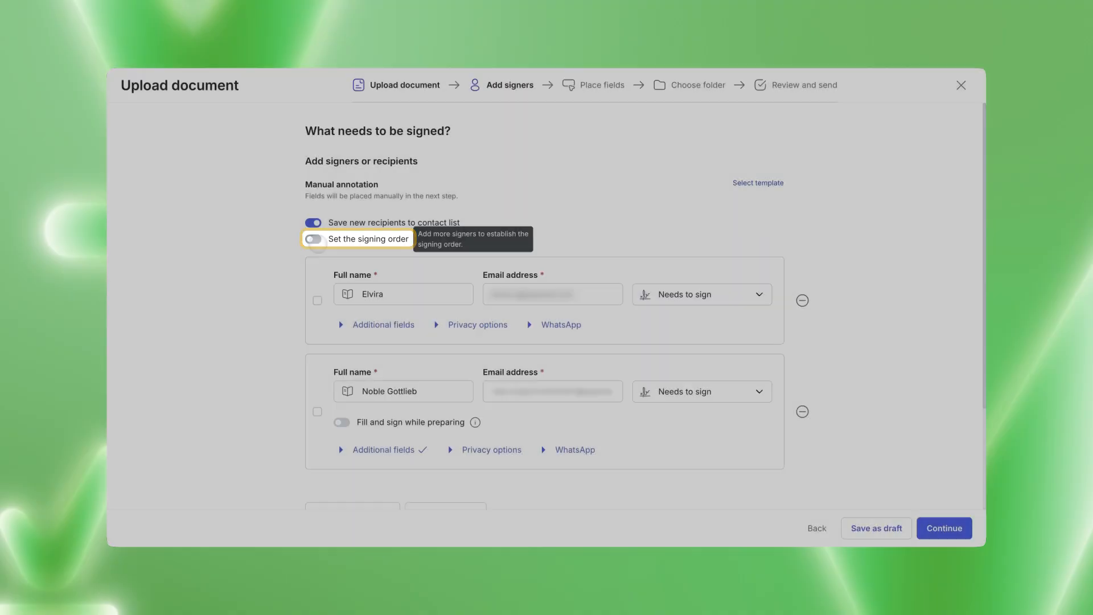
click(313, 239)
scroll(544, 308, down, 1)
scroll(544, 308, down, 1)
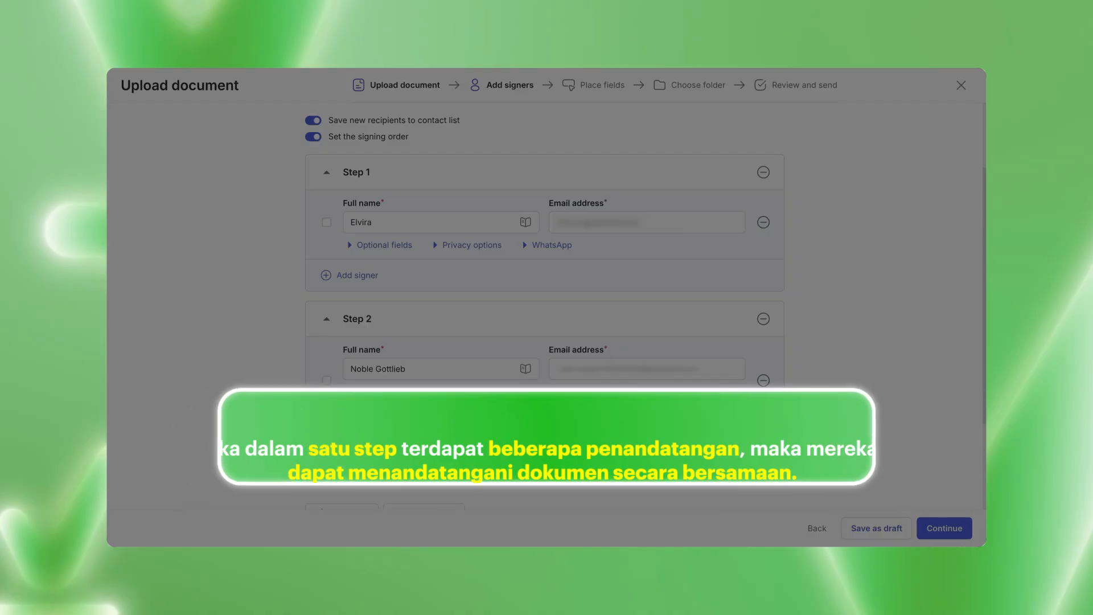
Expand the privacy options and WhatsApp settings of the signer in Step 1.
click(456, 245)
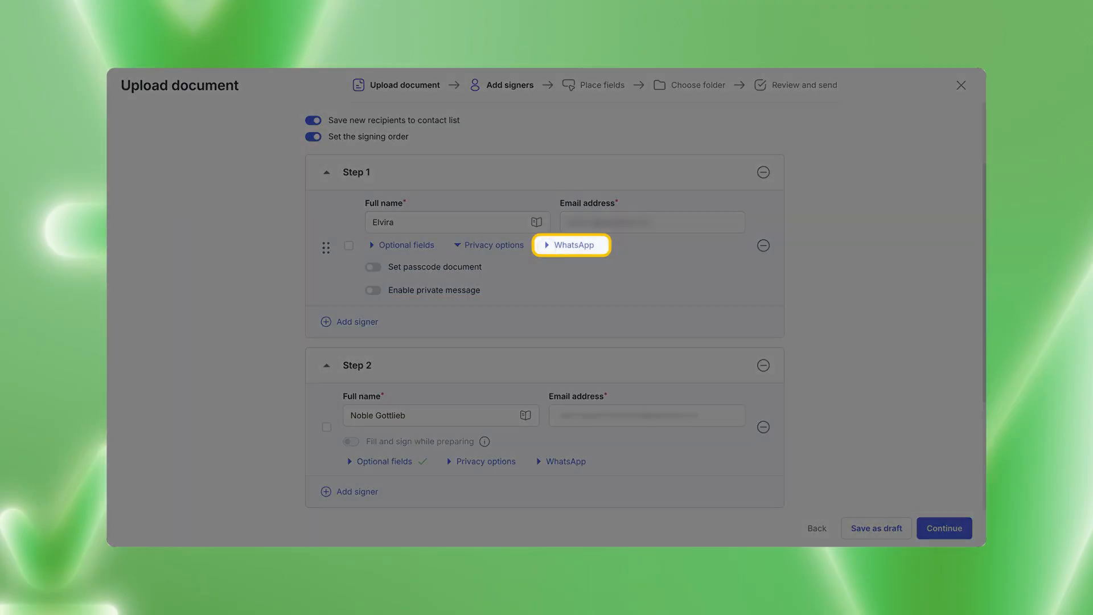
click(558, 245)
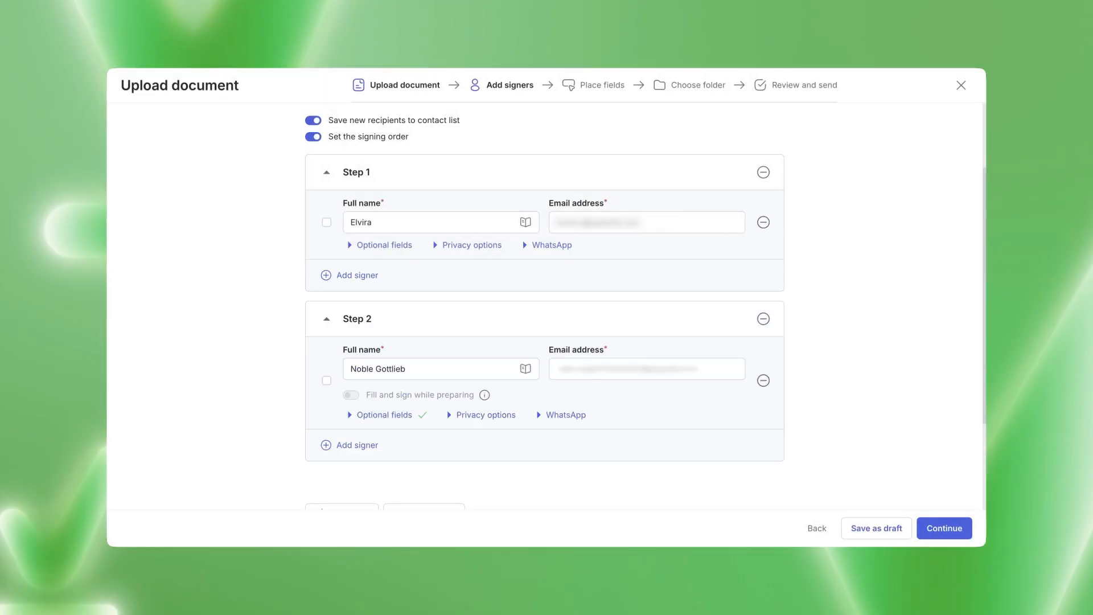
Review the Manual and Template options of the approval workflow and submit it without selecting an approval.
scroll(545, 307, down, 2)
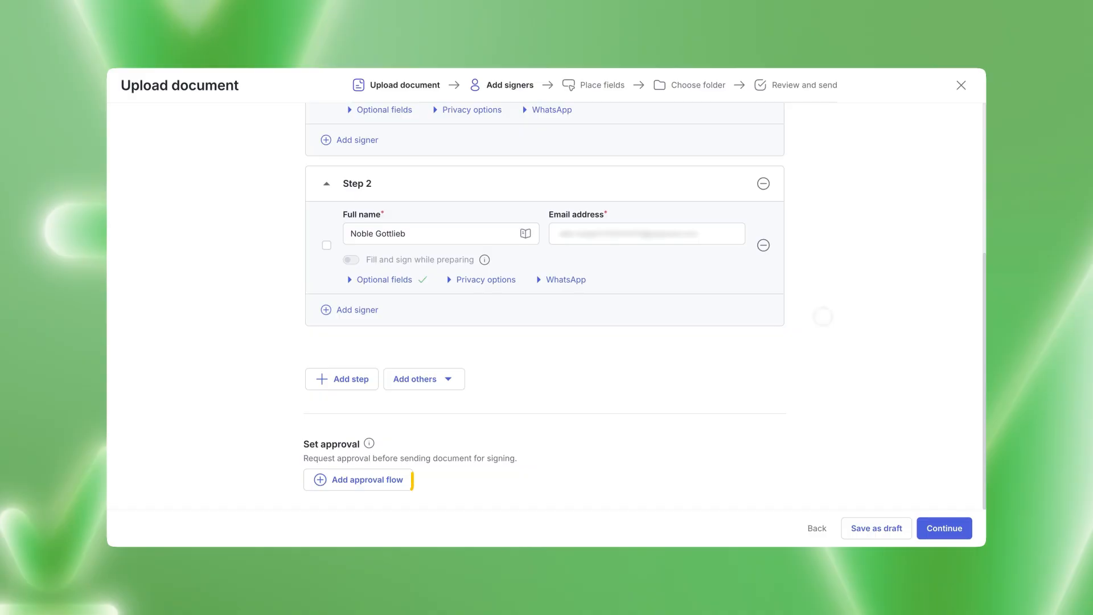
click(397, 476)
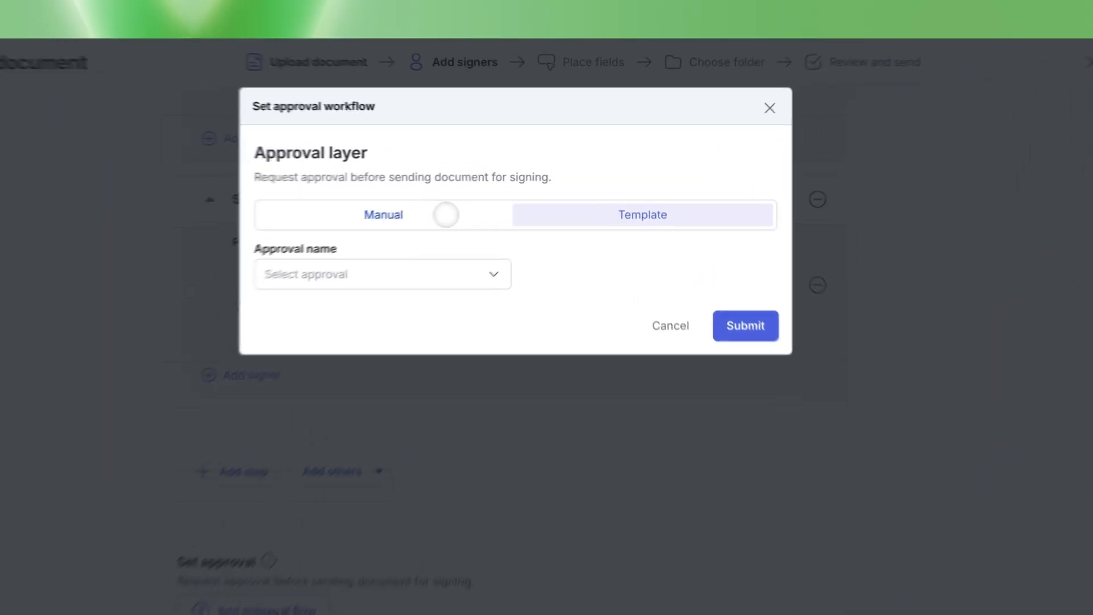
click(496, 192)
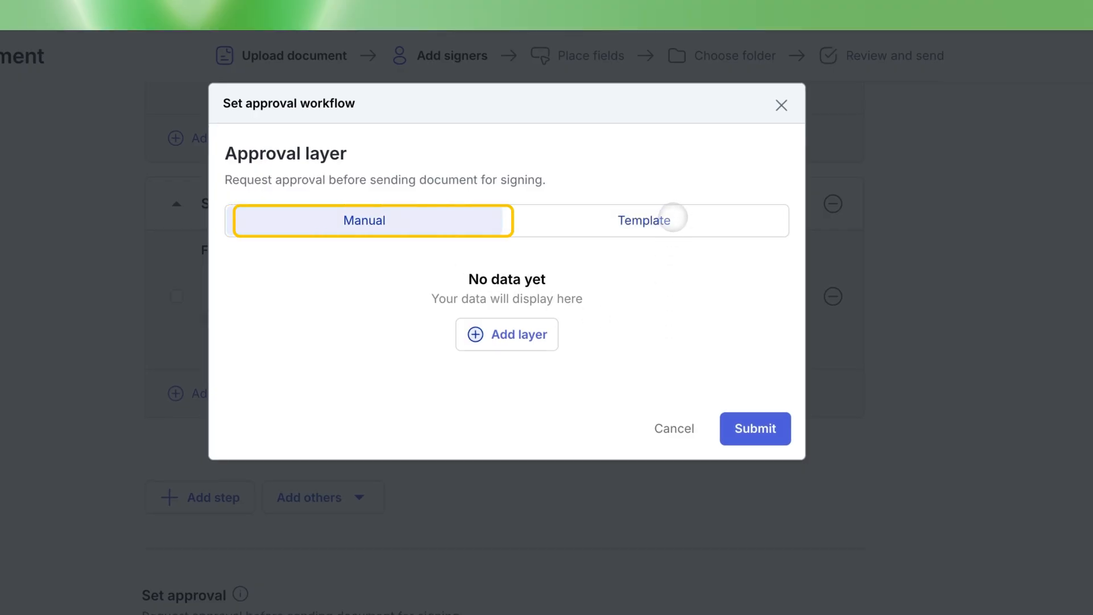
click(672, 221)
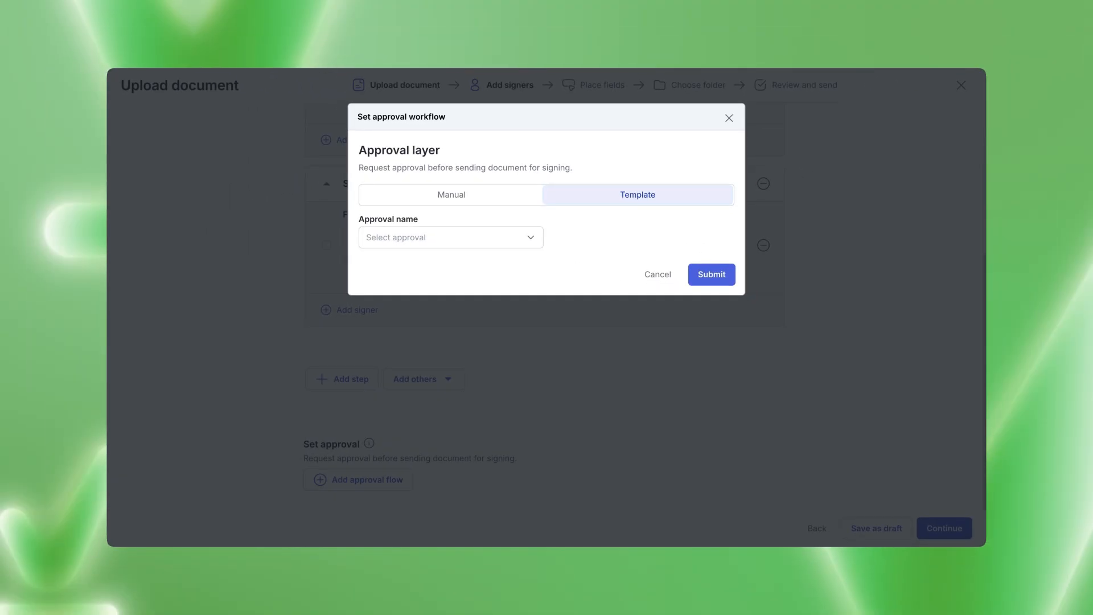
click(712, 274)
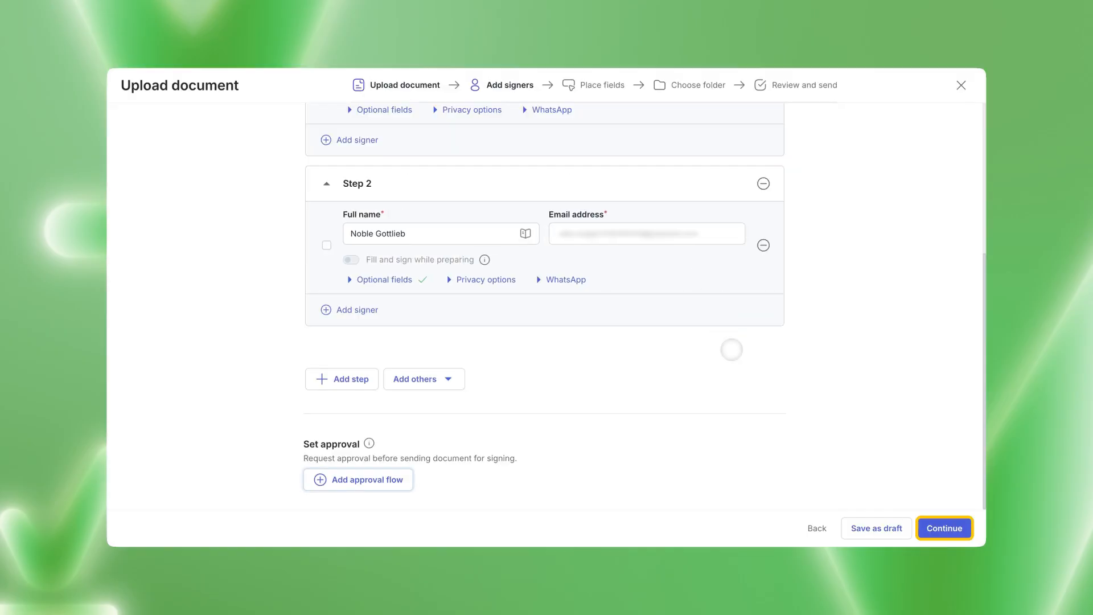
In the Place fields stage, place the first signer's Signature field under "Pemberi kuasa" and an eMeterai field beside it.
click(943, 527)
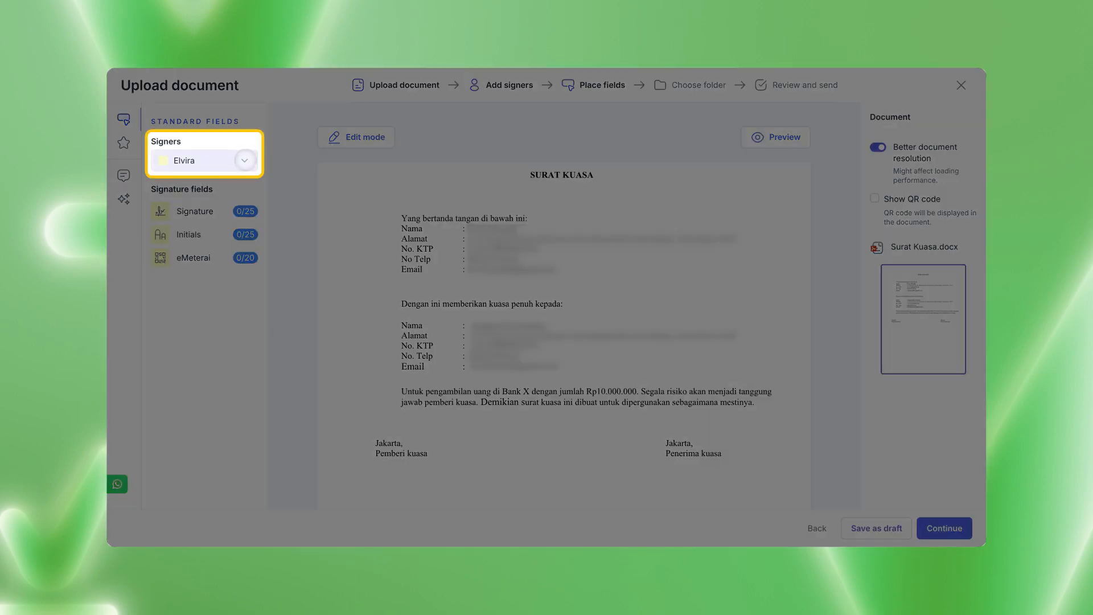
click(246, 159)
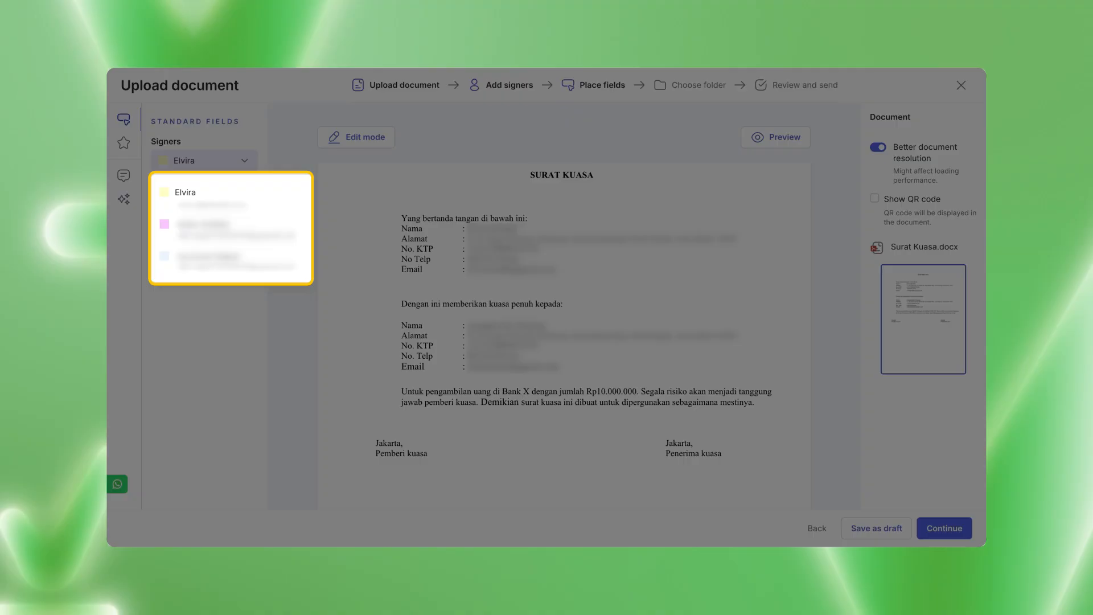
click(245, 188)
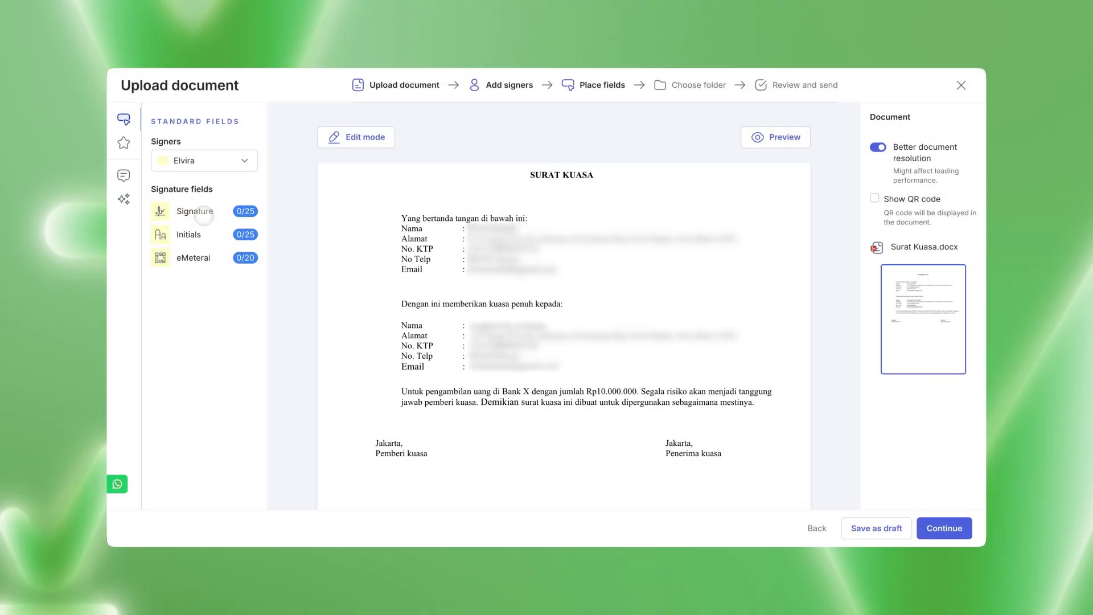
mouse_move(205, 212)
mouse_down()
mouse_move(342, 365)
mouse_move(375, 466)
mouse_up()
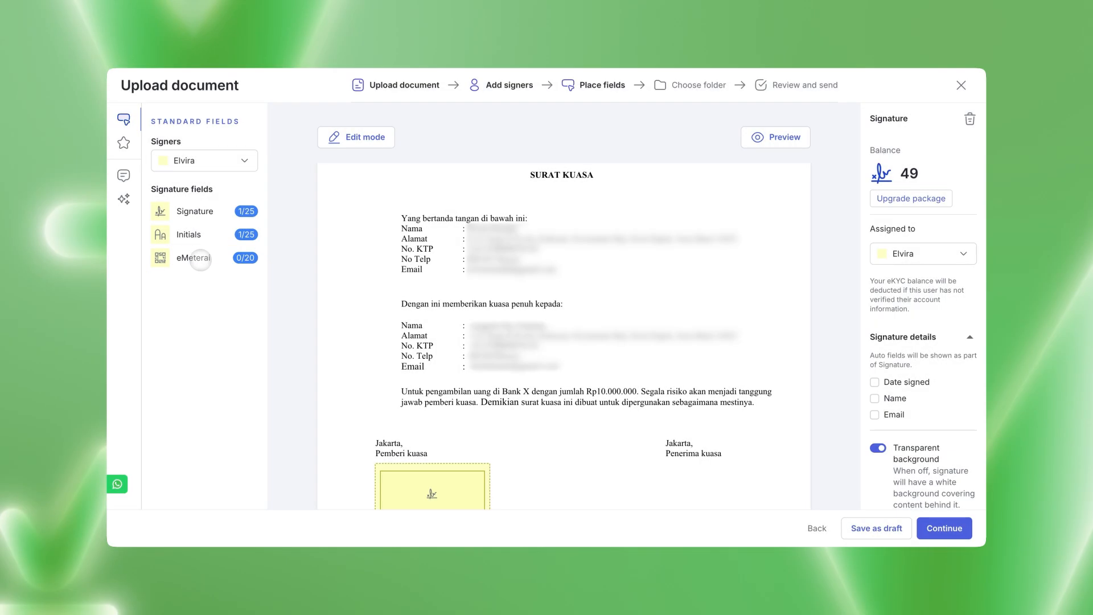
mouse_move(200, 259)
mouse_down()
mouse_move(277, 289)
mouse_move(495, 428)
mouse_move(498, 467)
mouse_up()
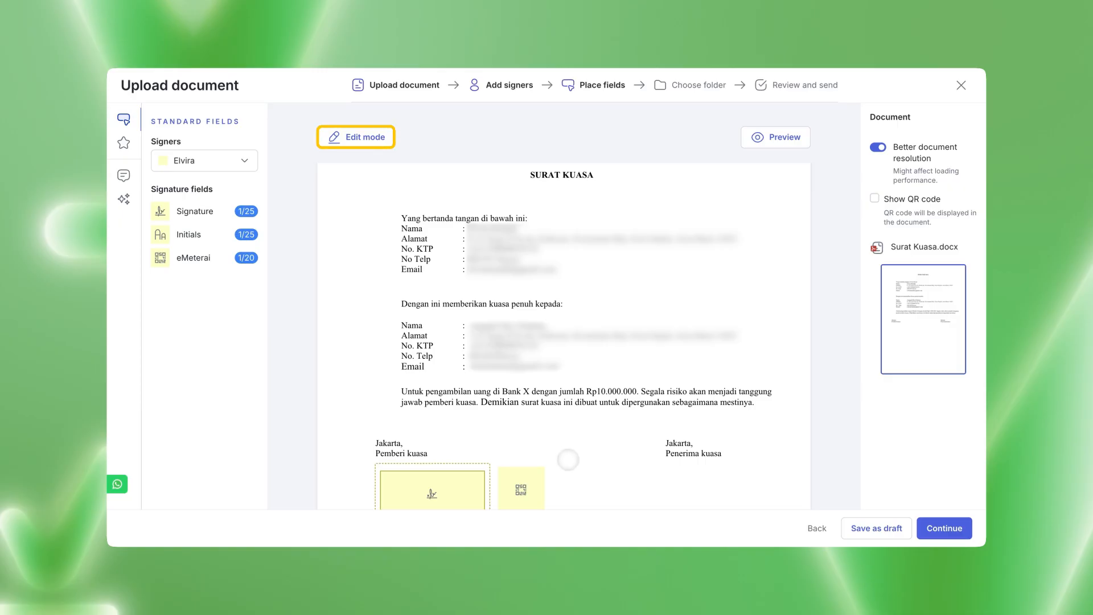
Open the document in edit mode, and proceed to the review stage keeping the Surat Kuasa file name and My Documents folder.
click(369, 139)
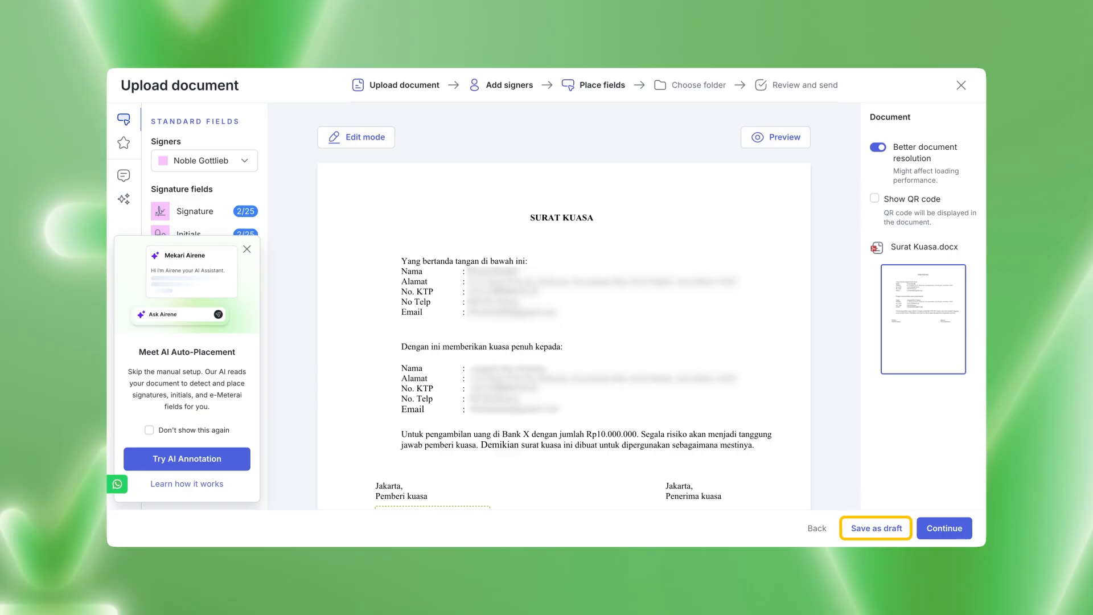
click(926, 520)
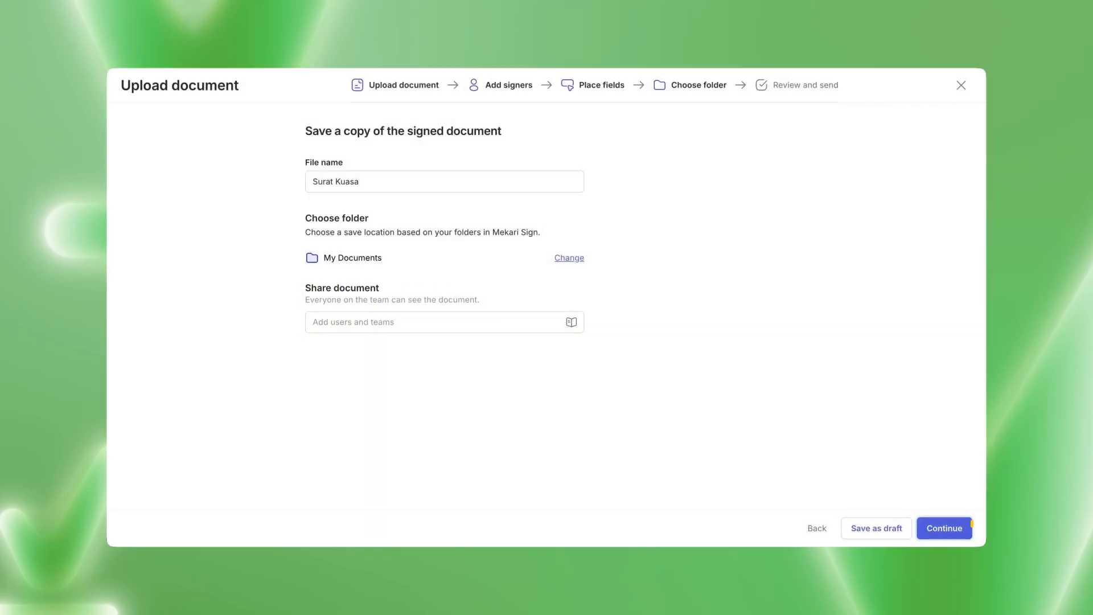
click(945, 527)
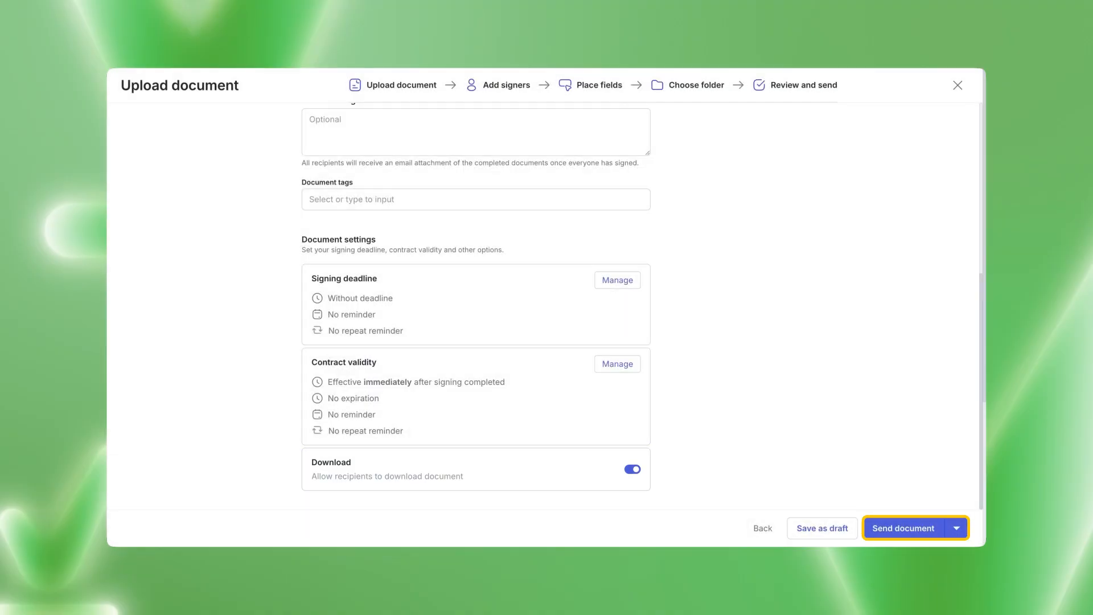
Schedule the document to be sent tomorrow at 9:00.
click(957, 526)
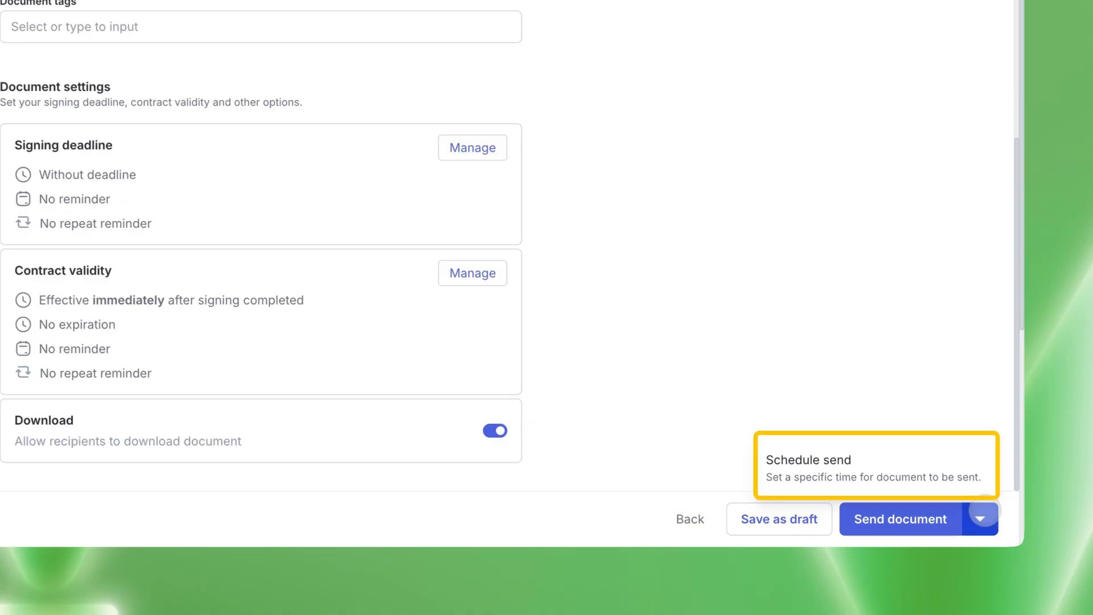
click(934, 473)
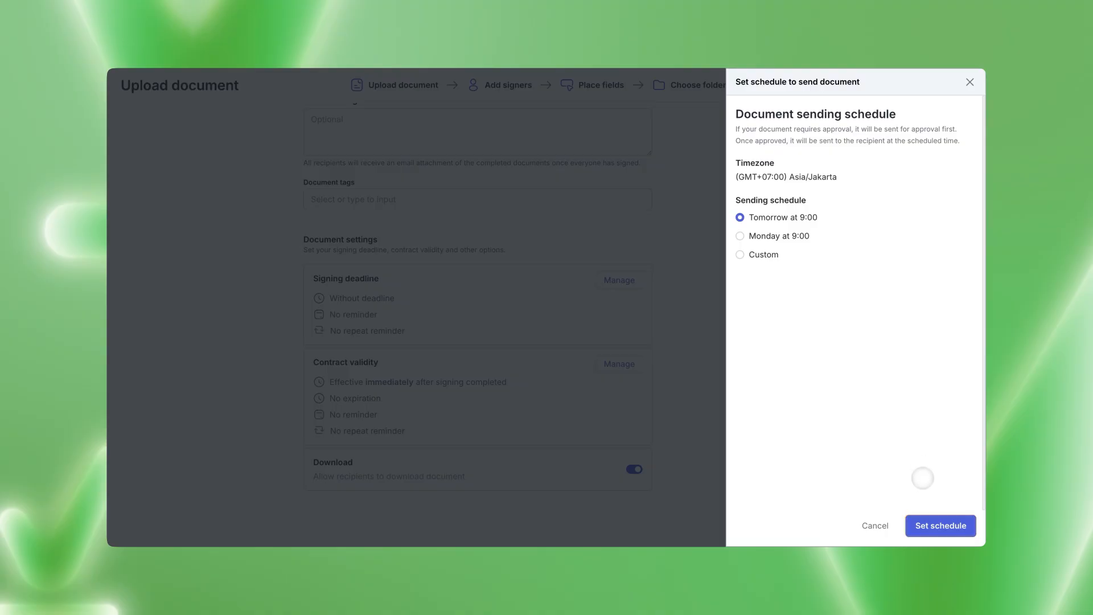
click(939, 524)
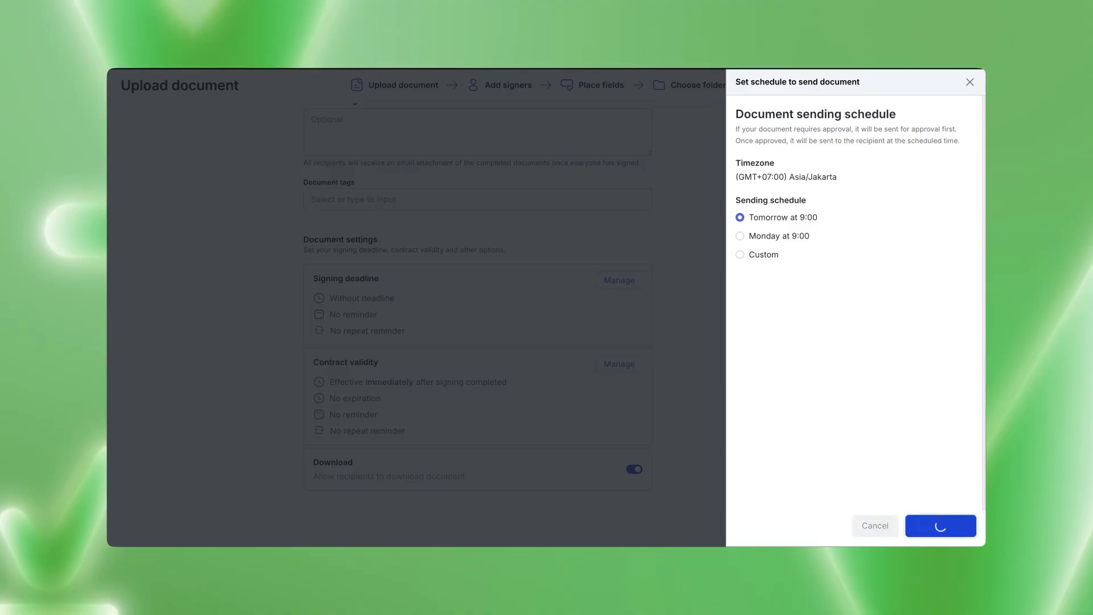